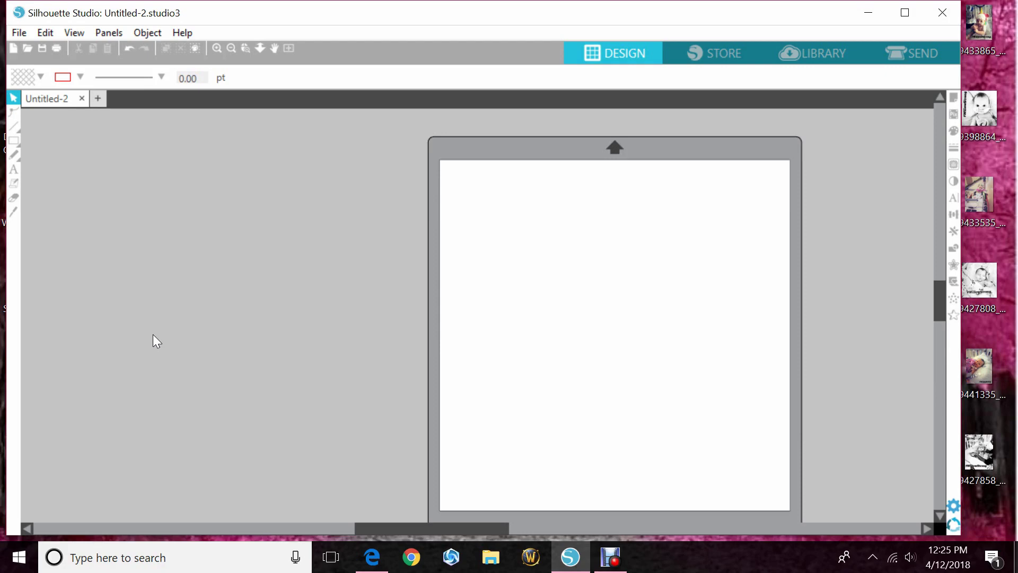
# Add the text WILLOW on the mat in the American Captain font
pyautogui.click(12, 170)
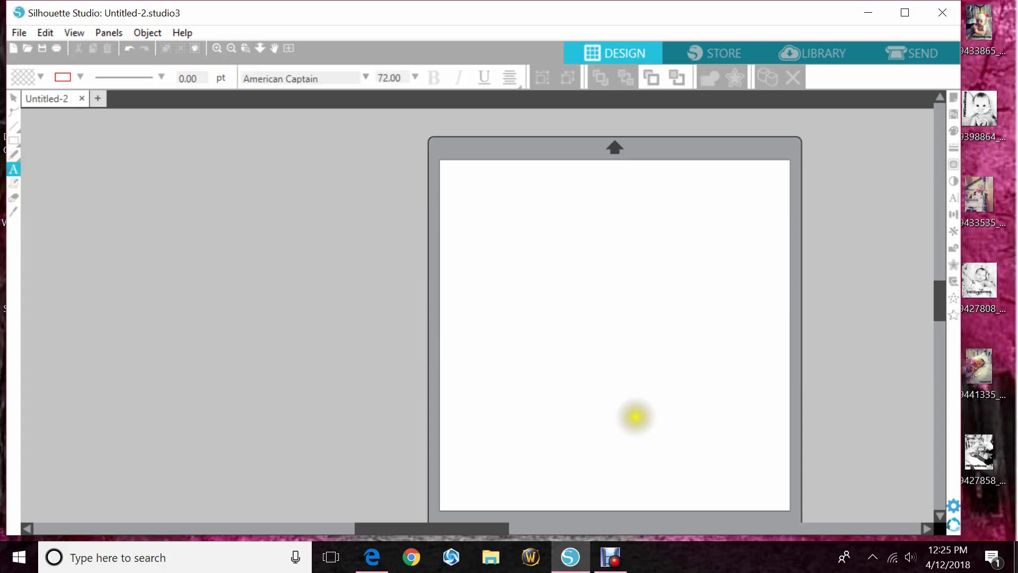
pyautogui.click(445, 272)
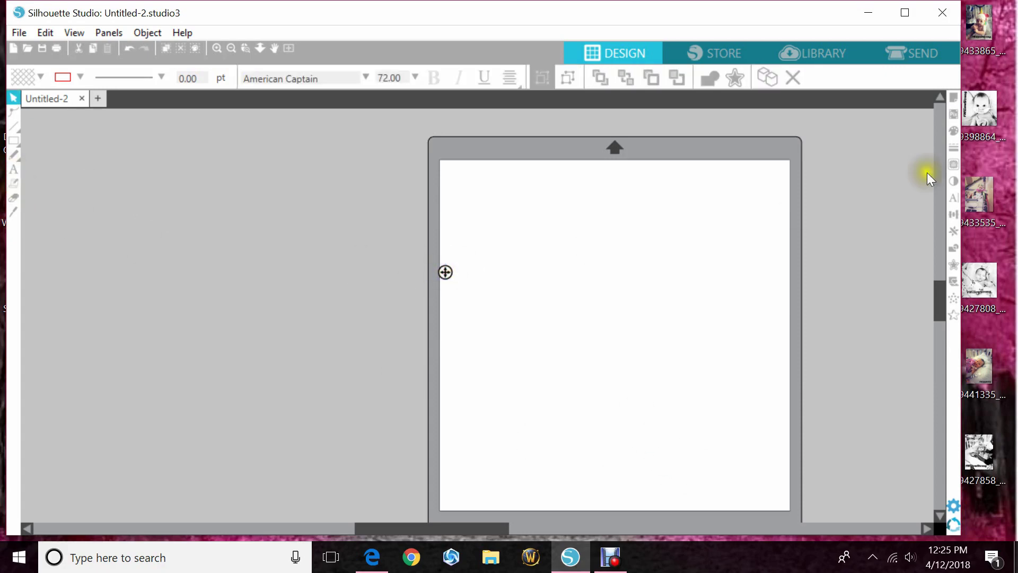
pyautogui.click(819, 253)
pyautogui.click(952, 199)
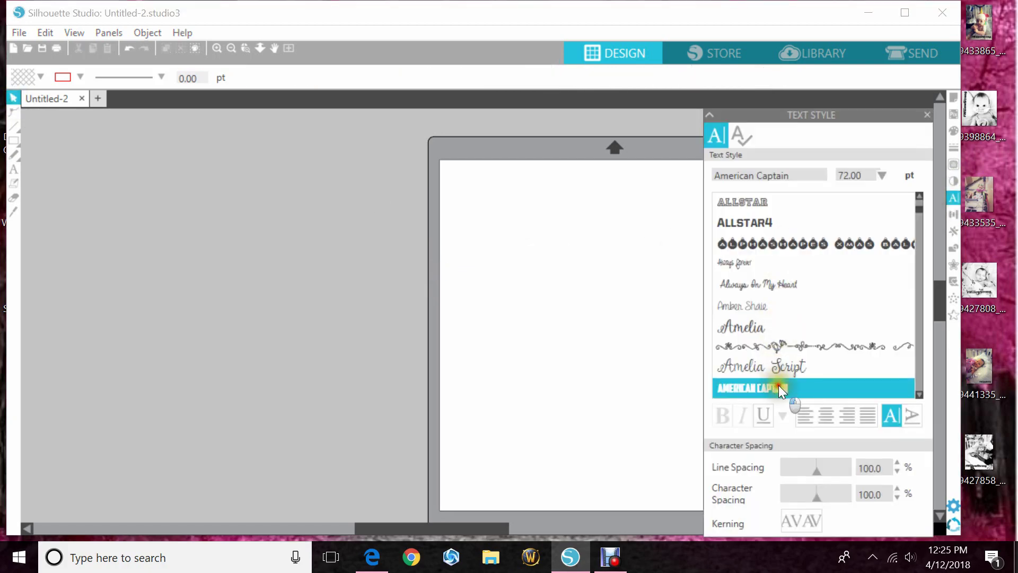
pyautogui.click(927, 115)
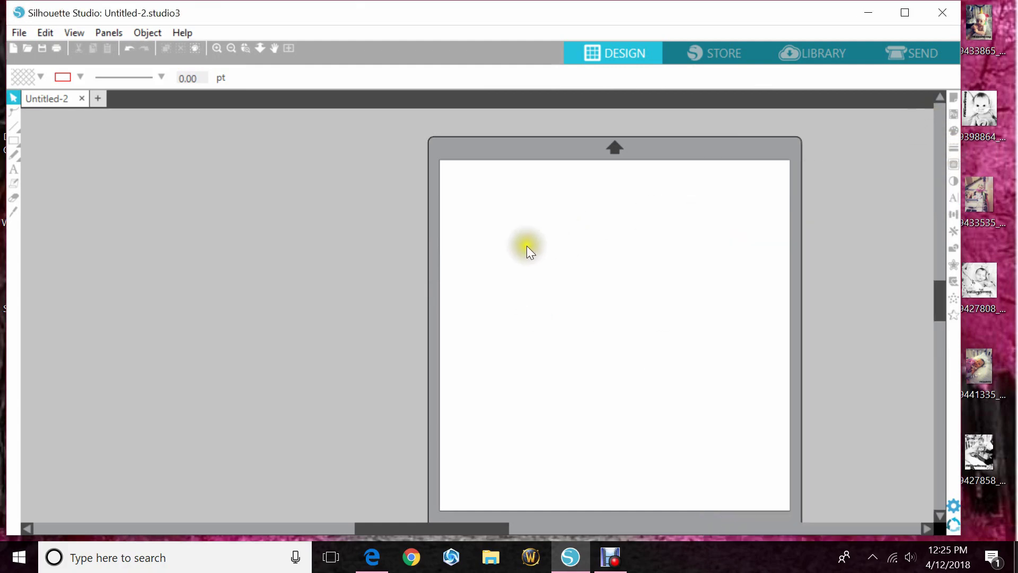
pyautogui.click(13, 169)
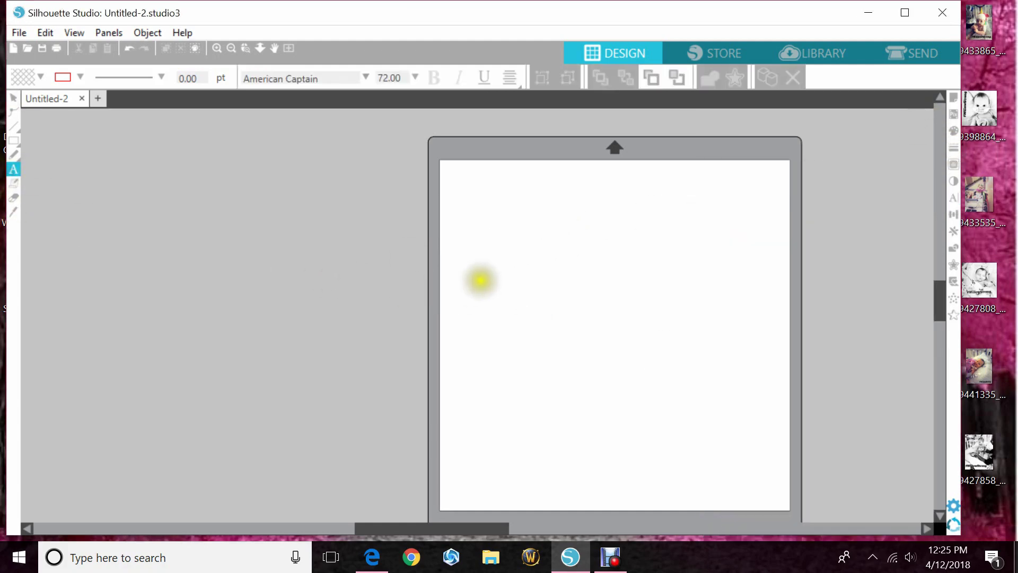
pyautogui.click(481, 276)
pyautogui.write('WILLOW')
pyautogui.click(532, 275)
pyautogui.click(518, 241)
# Resize WILLOW to about 11.7 in wide and position it across the top of the mat
pyautogui.moveTo(564, 279); pyautogui.dragTo(780, 432)
pyautogui.moveTo(477, 379); pyautogui.dragTo(465, 399)
pyautogui.moveTo(636, 324); pyautogui.dragTo(626, 291)
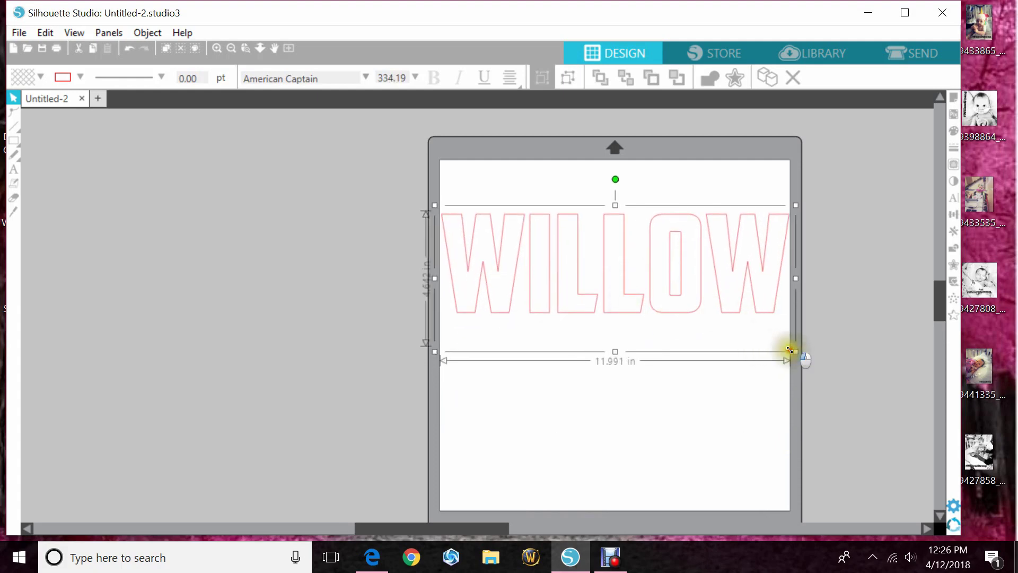
pyautogui.moveTo(793, 350); pyautogui.dragTo(784, 345)
pyautogui.click(705, 294)
pyautogui.moveTo(713, 301); pyautogui.dragTo(714, 298)
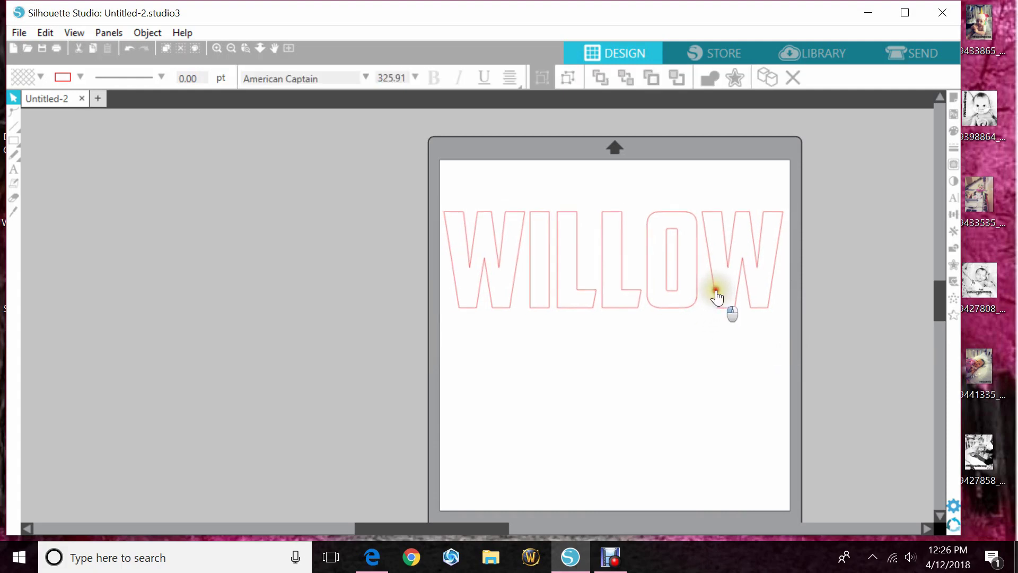
# Ungroup WILLOW into six separate letter shapes
pyautogui.rightClick(652, 275)
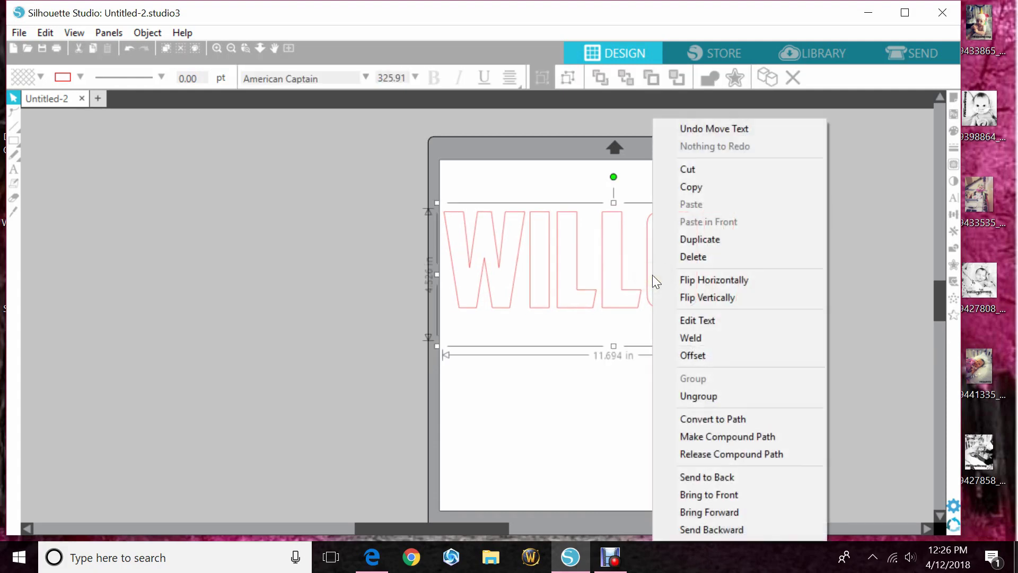
pyautogui.click(666, 397)
pyautogui.click(552, 437)
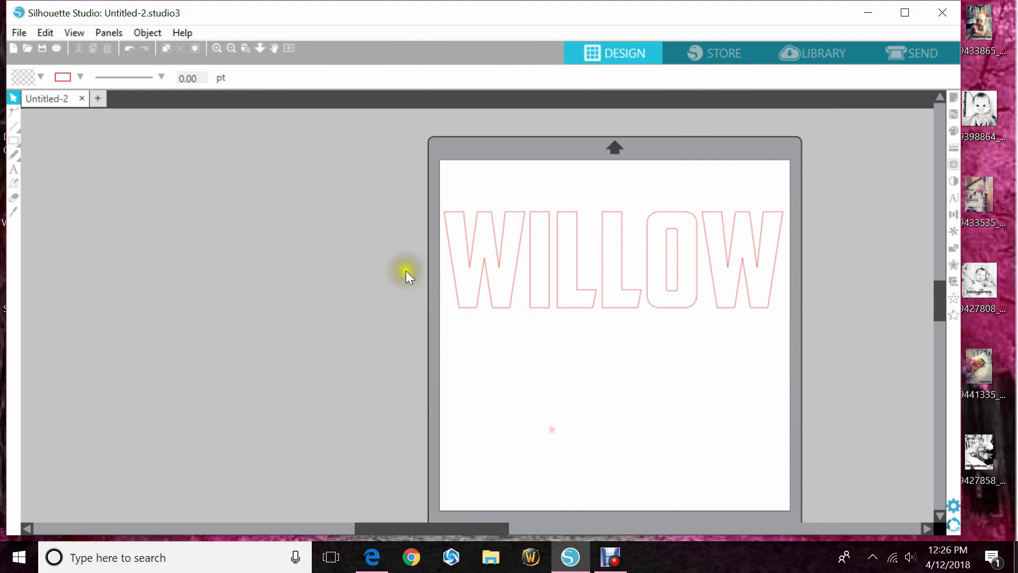
pyautogui.moveTo(399, 268); pyautogui.dragTo(857, 260)
pyautogui.click(746, 405)
# Import the baby photo and send it behind the WILLOW lettering
pyautogui.moveTo(995, 32); pyautogui.dragTo(449, 307)
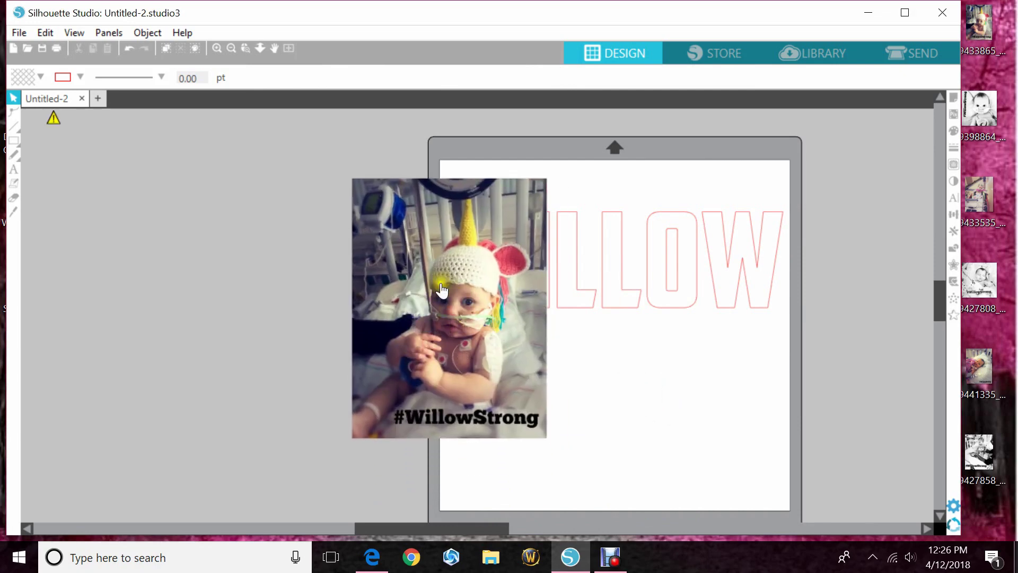
pyautogui.click(419, 363)
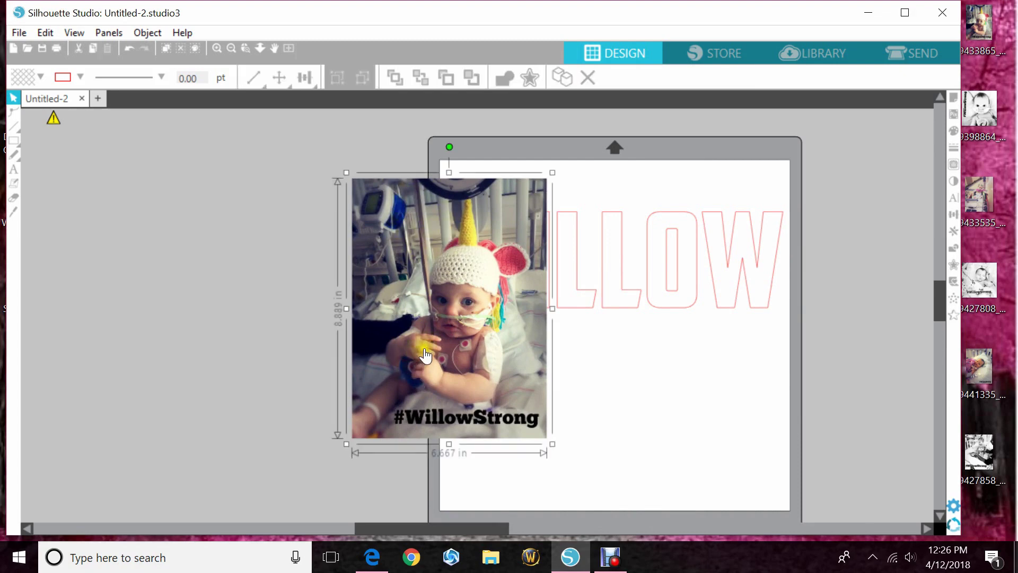
pyautogui.rightClick(432, 361)
pyautogui.click(517, 480)
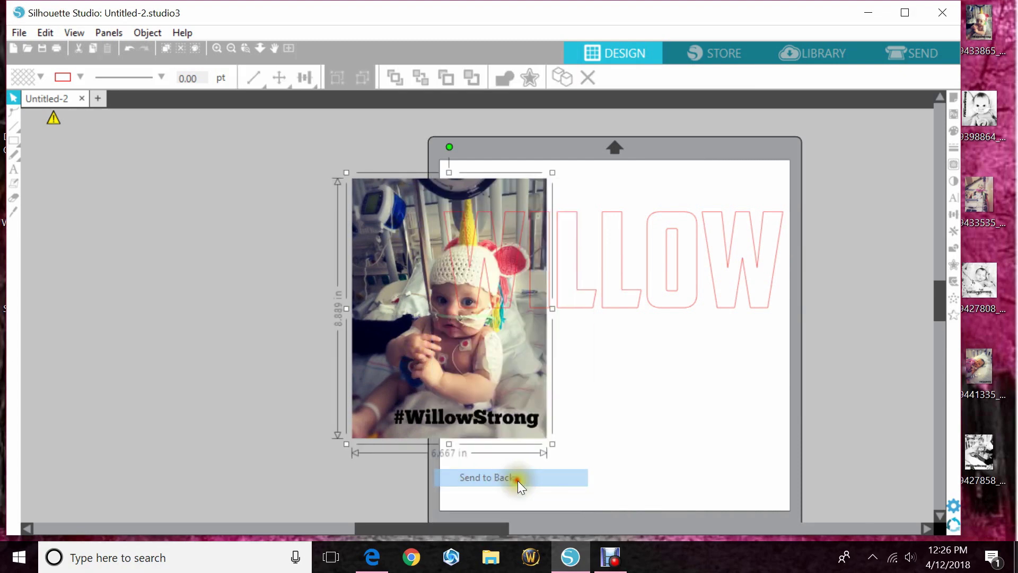
# Move the photo over the W and shrink it to about 3.3 × 4.4 in
pyautogui.moveTo(501, 326); pyautogui.dragTo(509, 281)
pyautogui.moveTo(560, 126); pyautogui.dragTo(467, 251)
pyautogui.moveTo(435, 361); pyautogui.dragTo(507, 298)
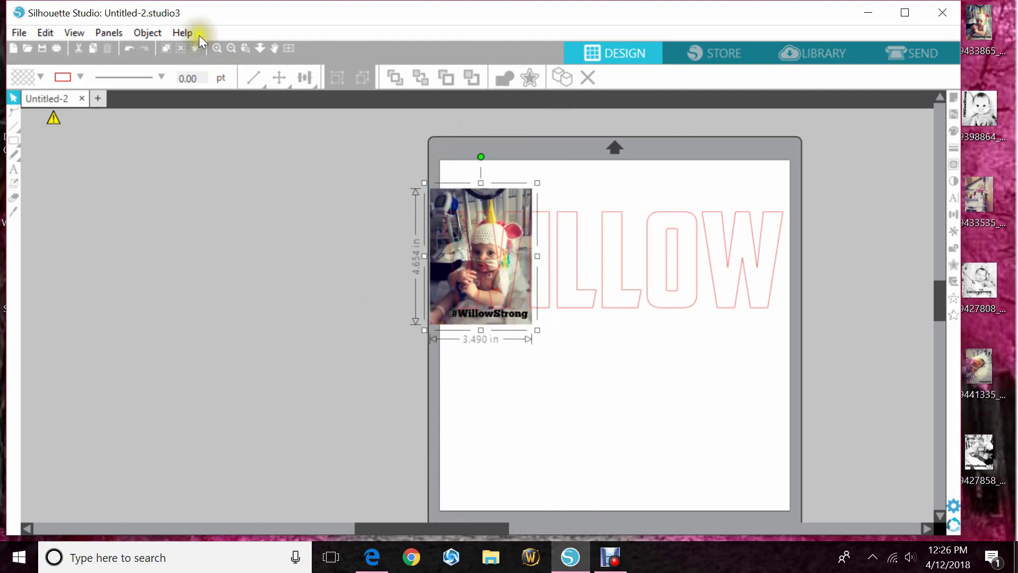
pyautogui.click(246, 48)
pyautogui.moveTo(434, 202); pyautogui.dragTo(536, 323)
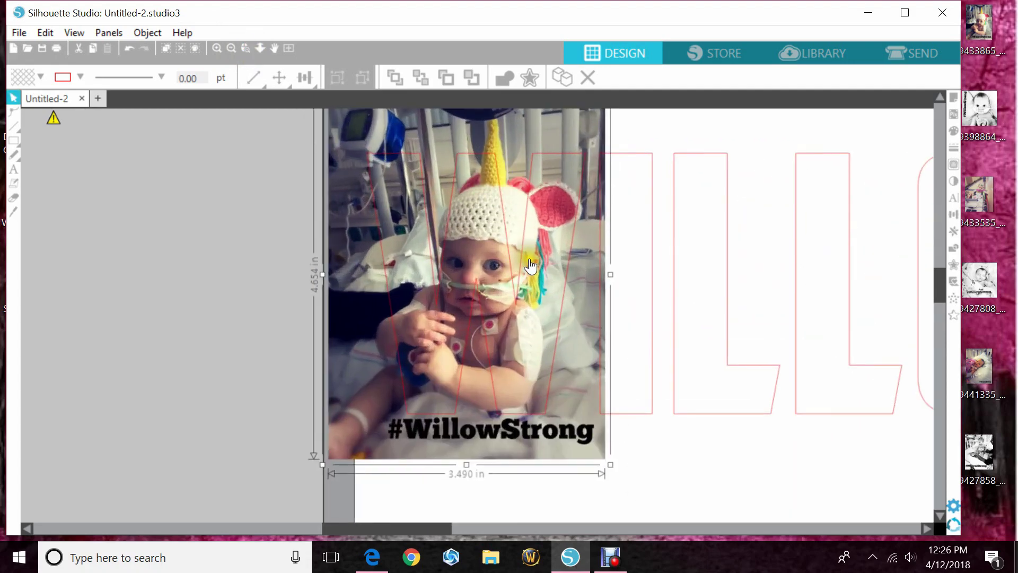
pyautogui.scroll(-1, 586, 439)
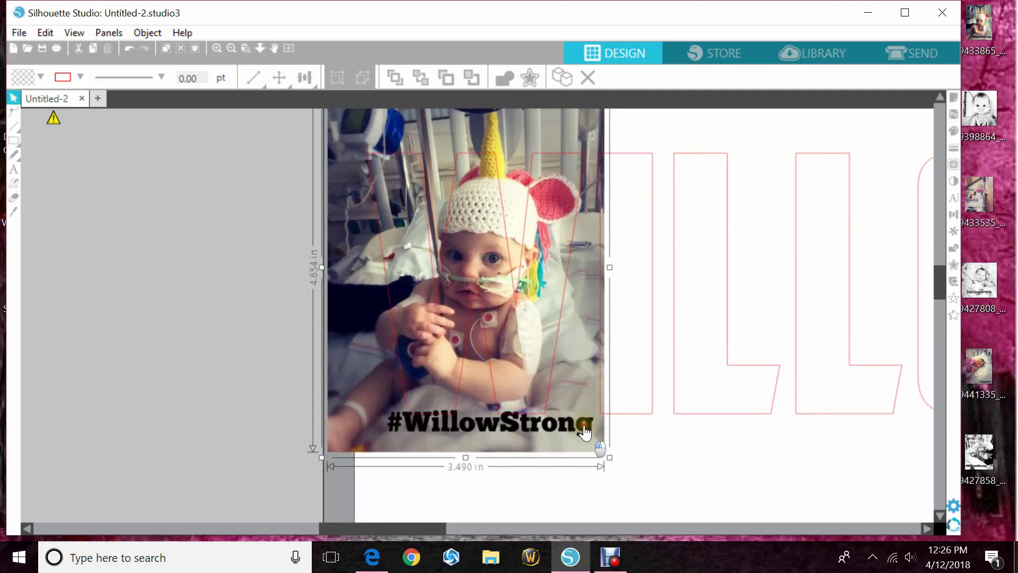
pyautogui.moveTo(608, 460); pyautogui.dragTo(583, 419)
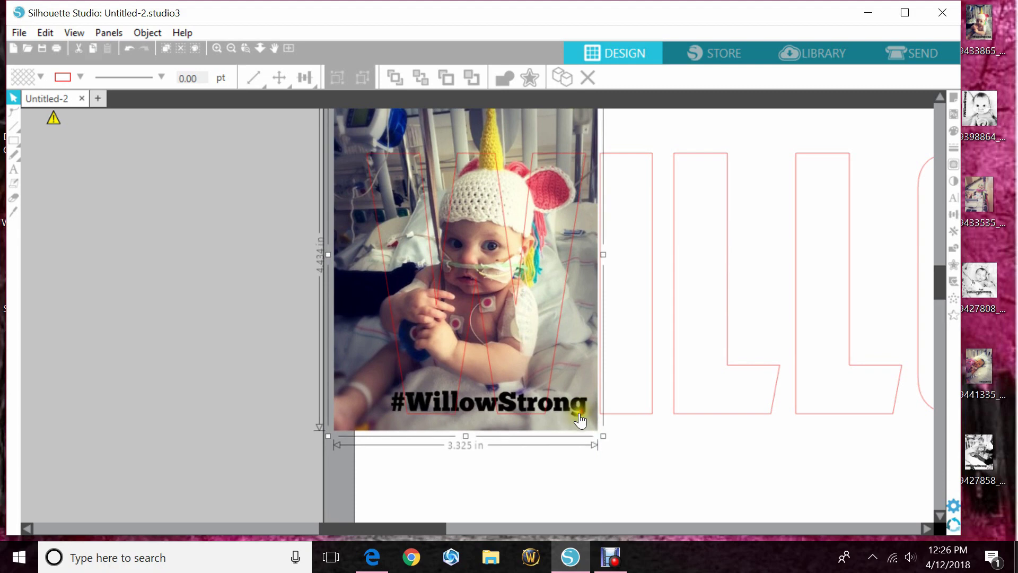
pyautogui.click(257, 268)
# Select the photo together with the W and crop the photo to the W's outline
pyautogui.click(458, 273)
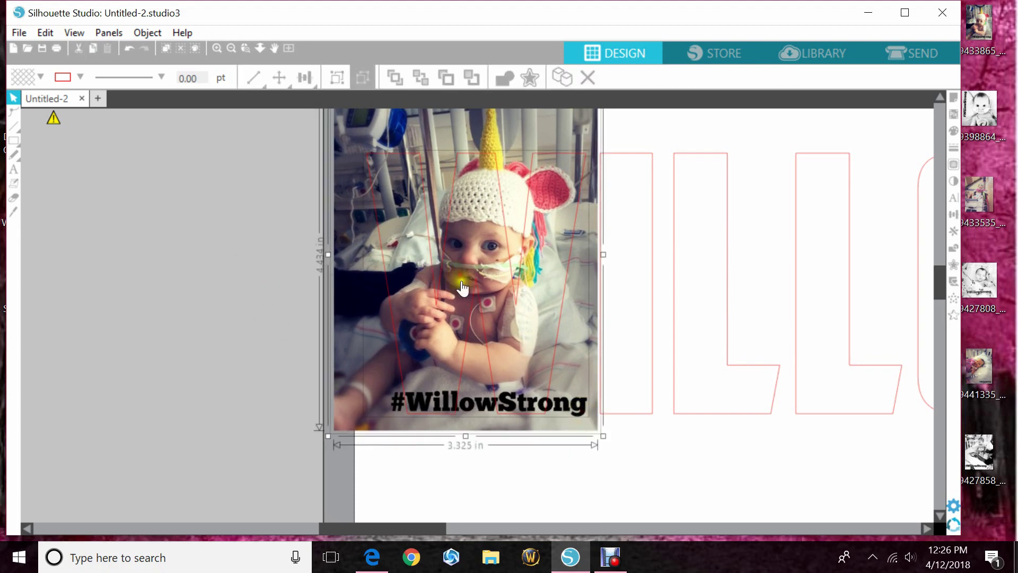
pyautogui.rightClick(463, 277)
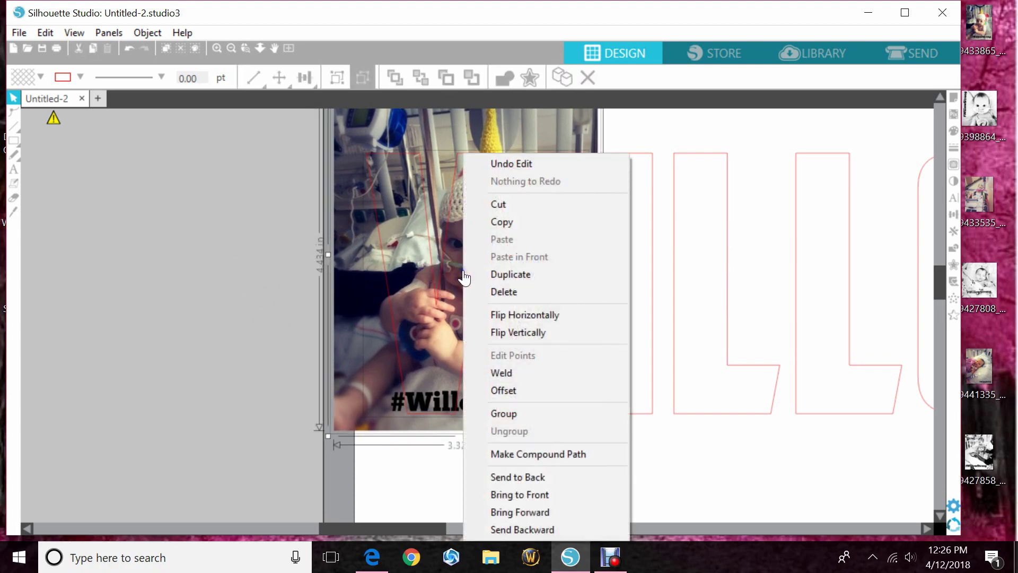
pyautogui.click(290, 278)
pyautogui.click(431, 297)
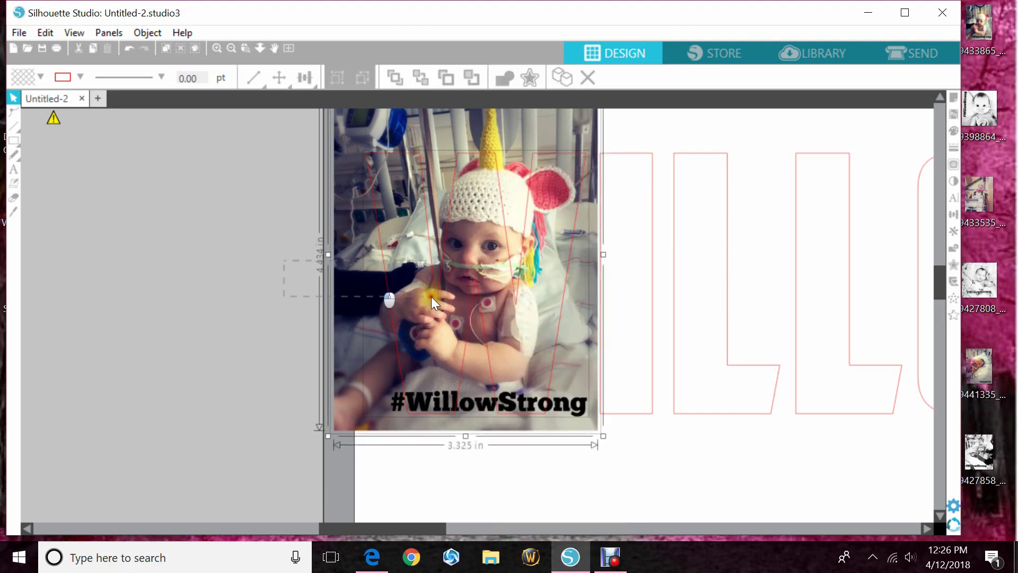
pyautogui.click(957, 248)
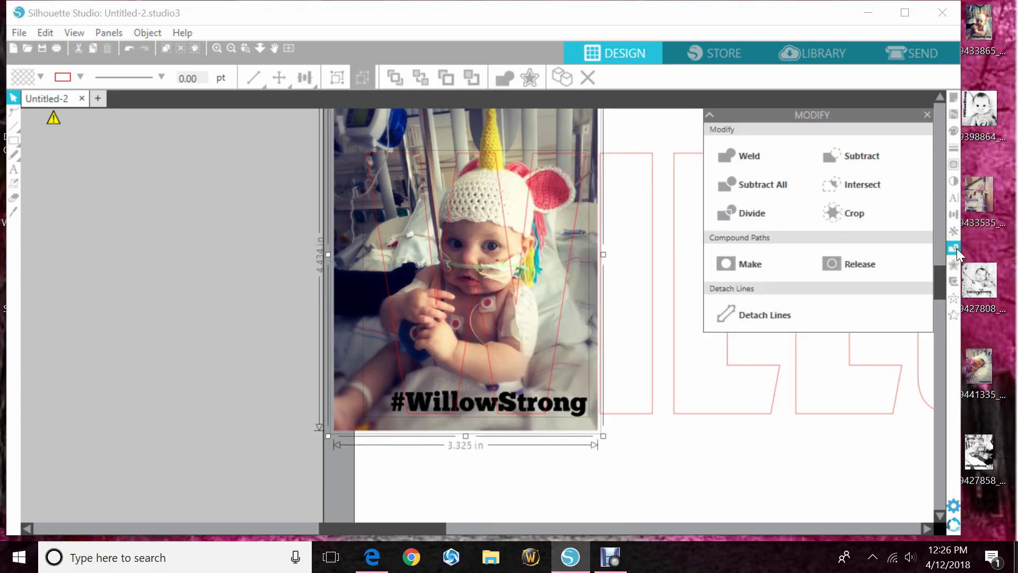
pyautogui.click(851, 209)
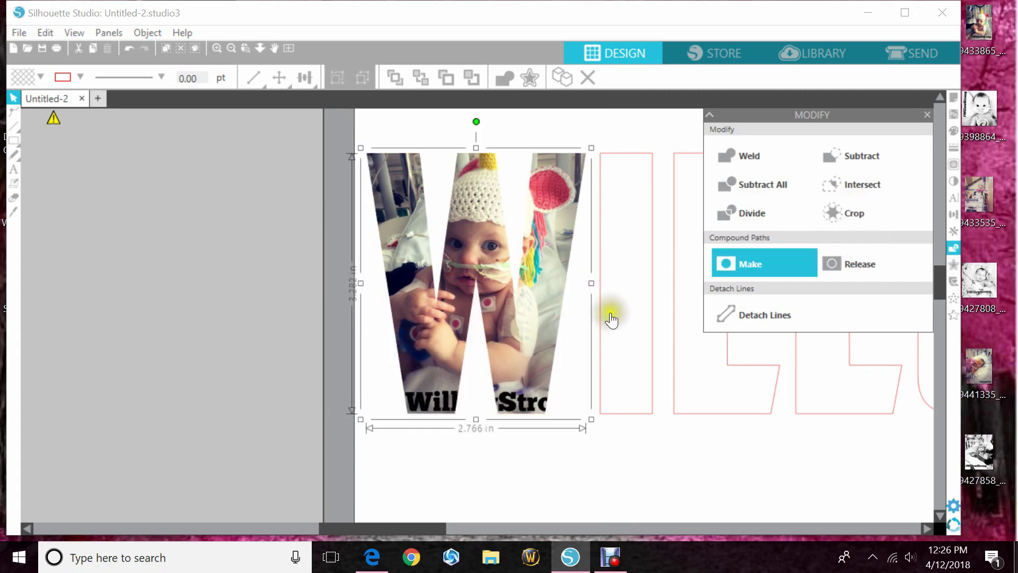
pyautogui.click(263, 313)
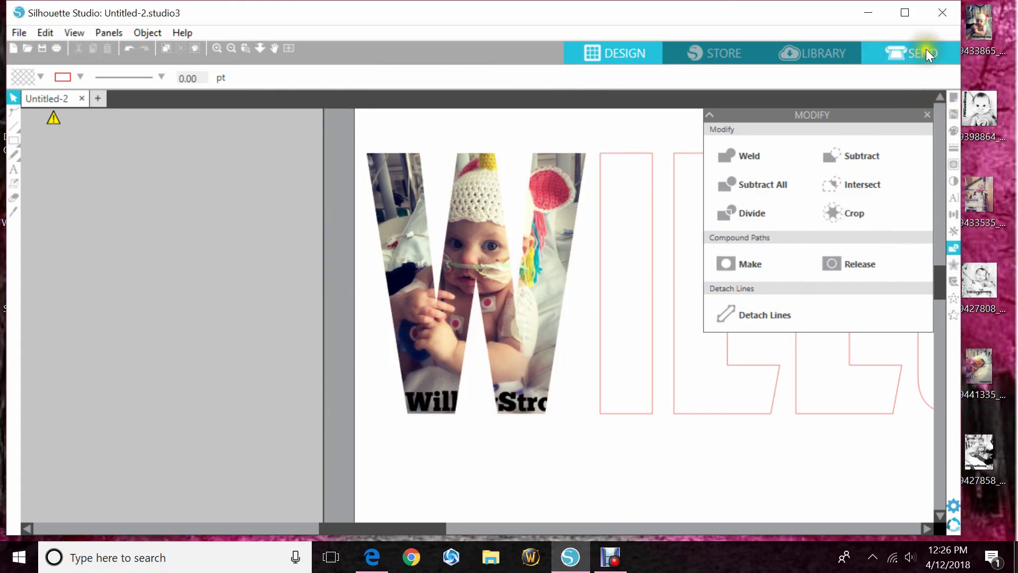
# Bring in another baby photo and size it to cover the next letter
pyautogui.moveTo(427, 530); pyautogui.dragTo(489, 529)
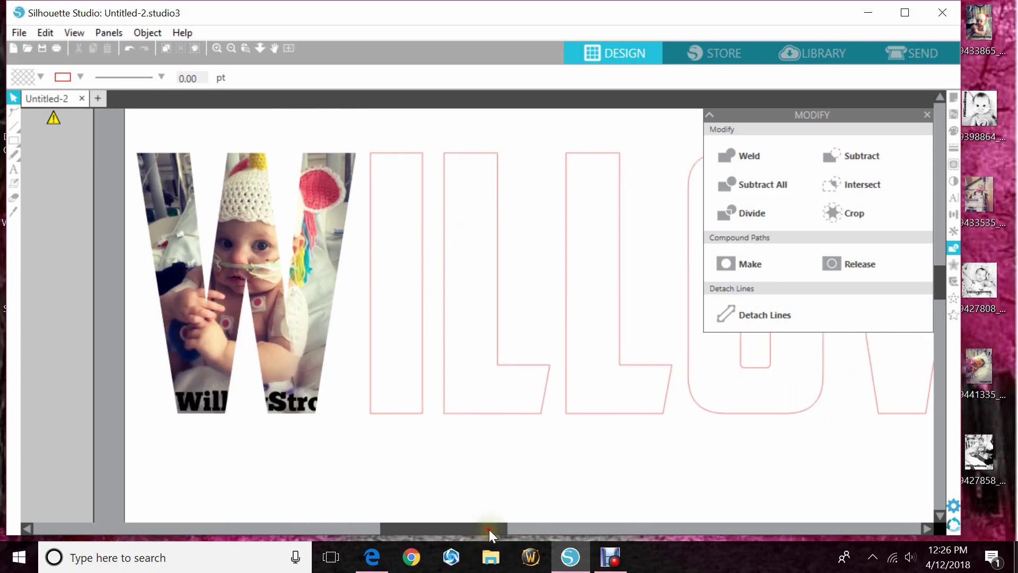
pyautogui.click(928, 113)
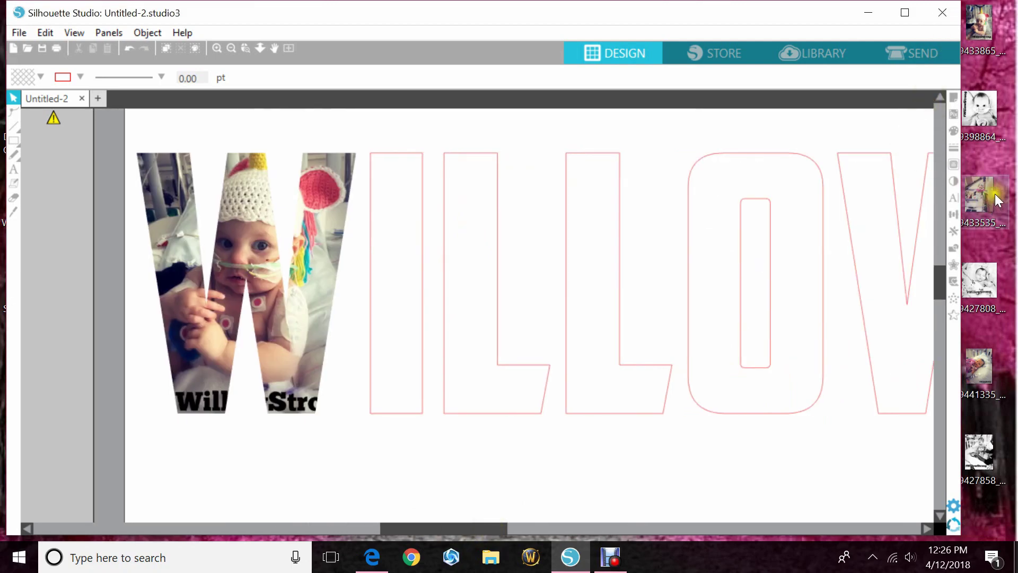
pyautogui.moveTo(989, 103); pyautogui.dragTo(375, 412)
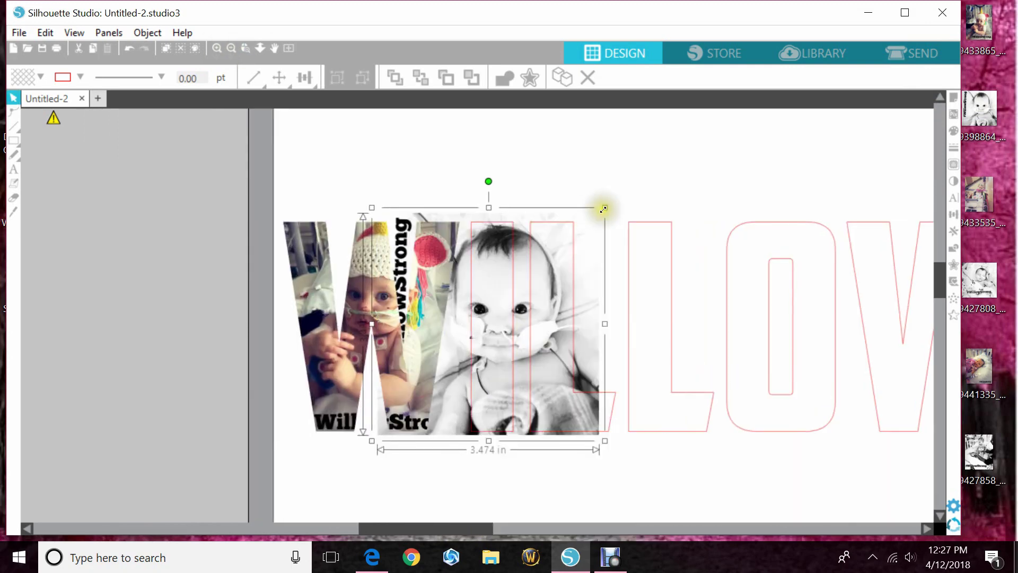
pyautogui.moveTo(603, 208); pyautogui.dragTo(536, 448)
pyautogui.click(573, 414)
pyautogui.rightClick(566, 195)
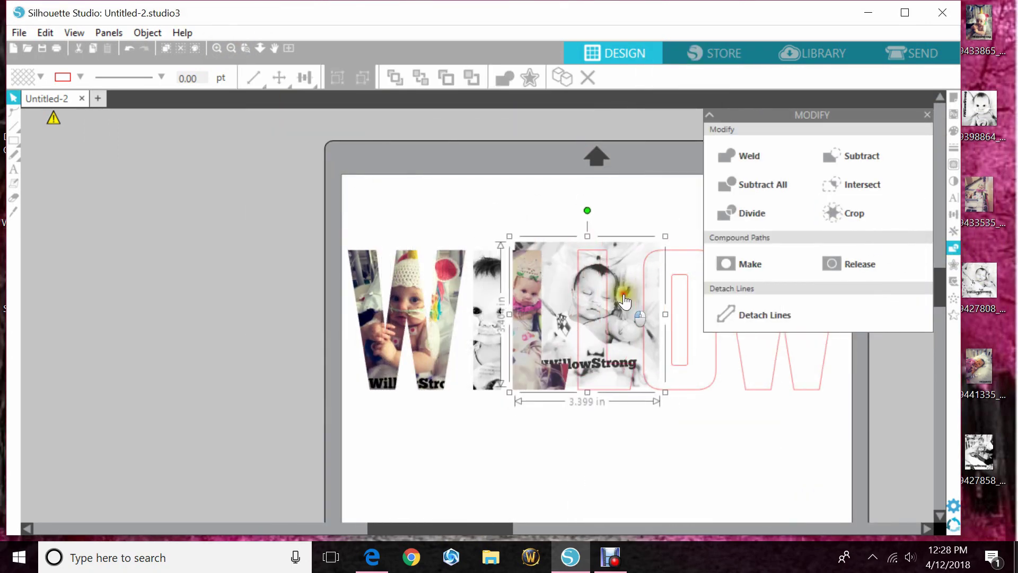
# Place photos over the O and the final W, cropping one to the W's shape
pyautogui.rightClick(551, 296)
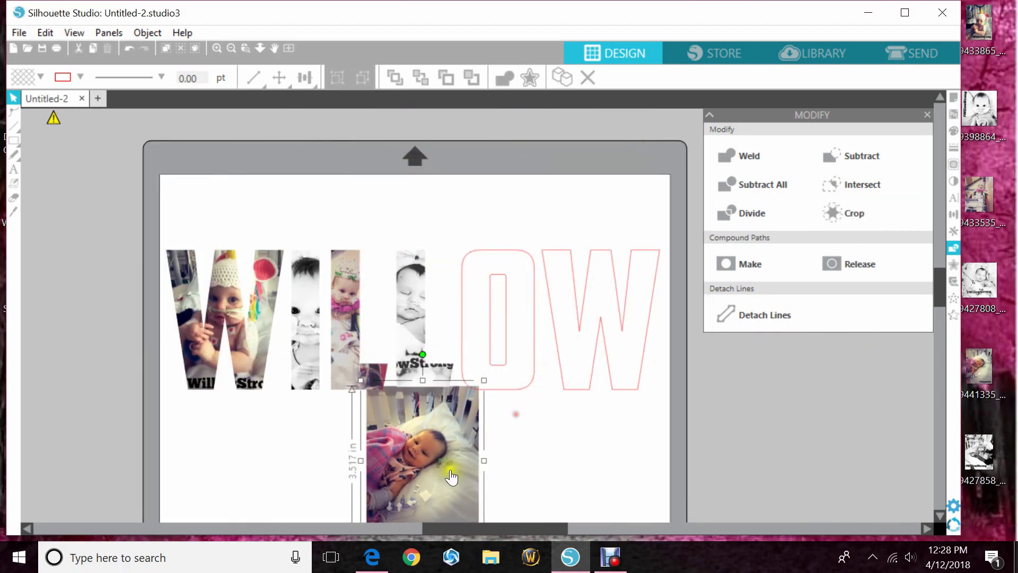
pyautogui.moveTo(422, 455); pyautogui.dragTo(499, 330)
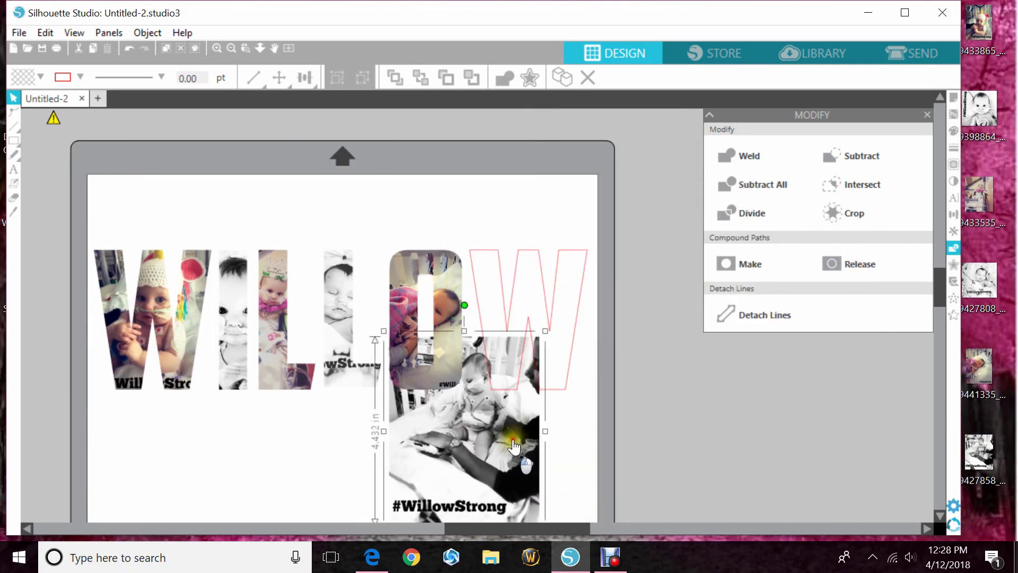
pyautogui.moveTo(522, 490); pyautogui.dragTo(580, 401)
pyautogui.click(848, 213)
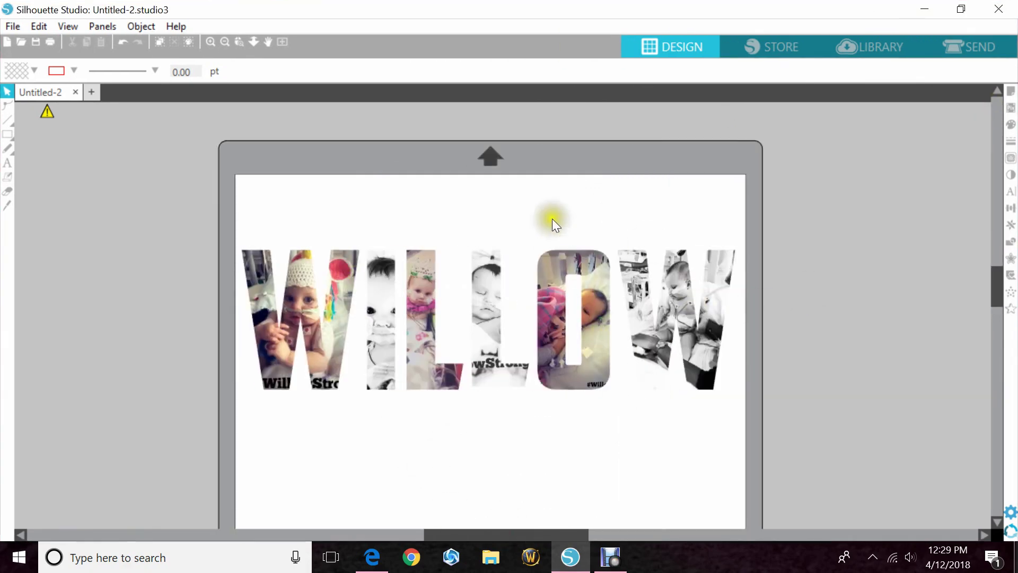
# Switch the O's fill to a pattern and lower the O's and I's pattern scale
pyautogui.click(557, 257)
pyautogui.click(1010, 125)
pyautogui.click(824, 128)
pyautogui.click(772, 243)
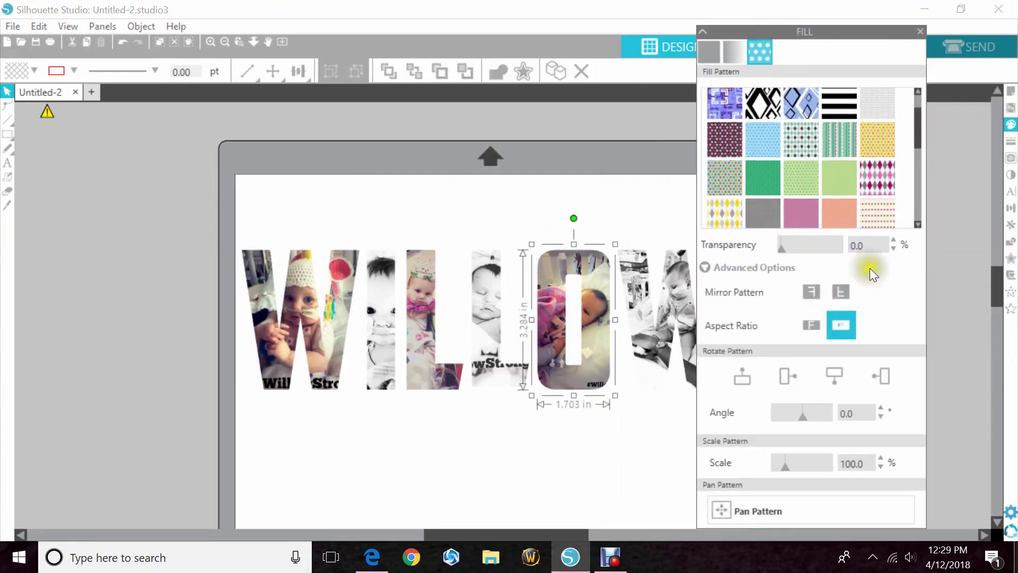
pyautogui.click(239, 41)
pyautogui.click(880, 466)
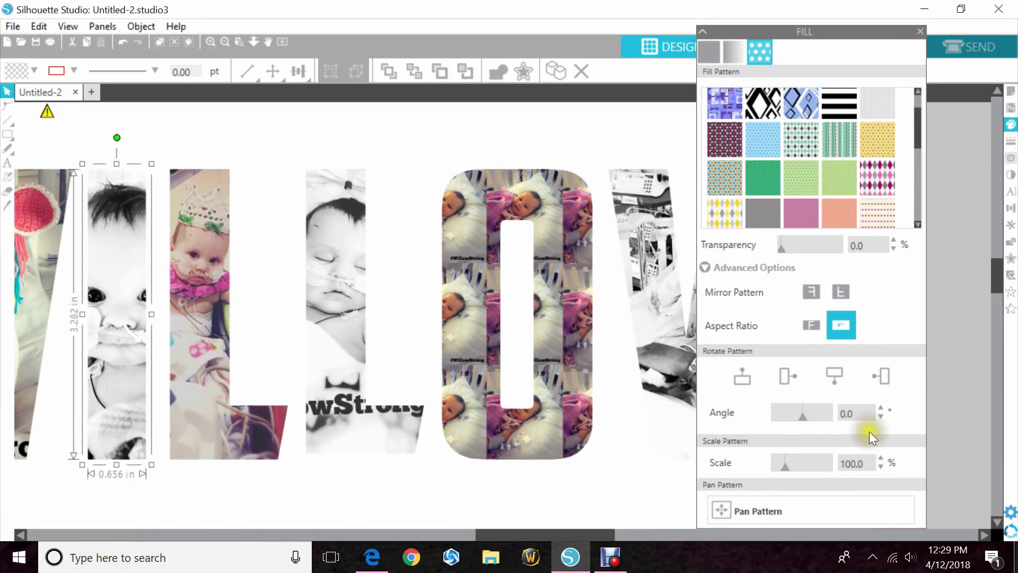
pyautogui.click(880, 466)
pyautogui.click(880, 466)
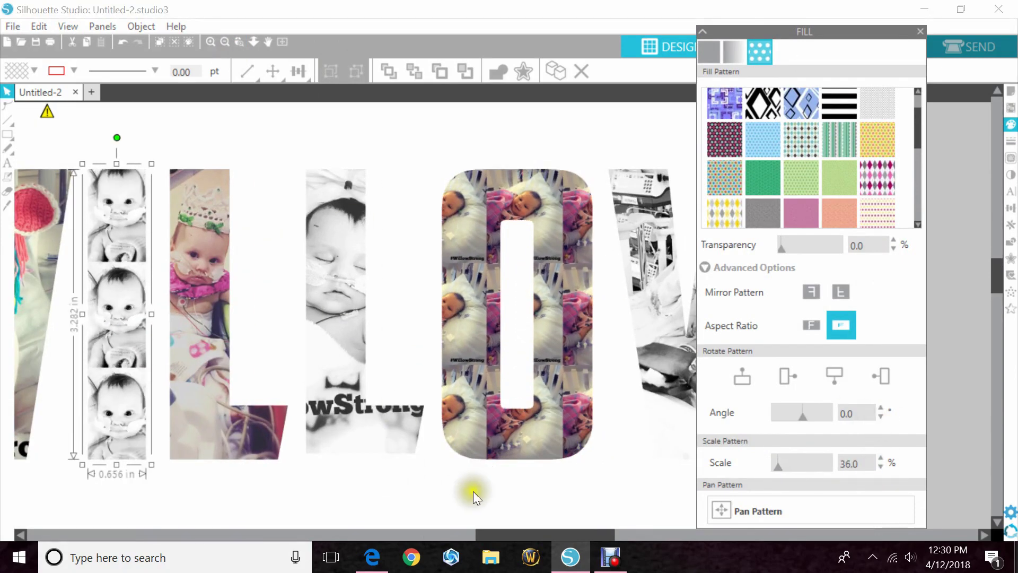
pyautogui.click(880, 466)
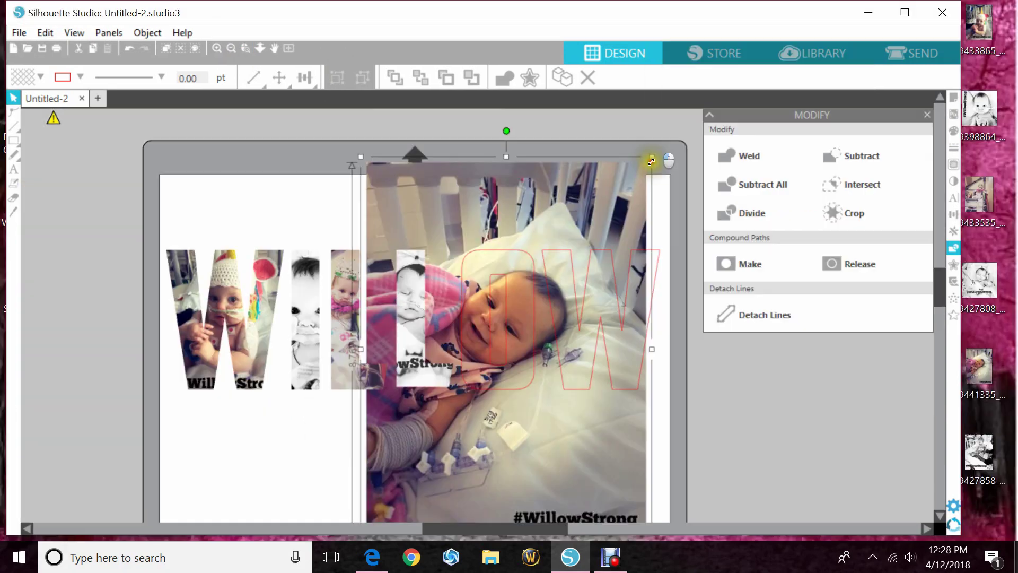
# Shrink photos over the O and W and crop one into the O's shape
pyautogui.moveTo(652, 159); pyautogui.dragTo(567, 227)
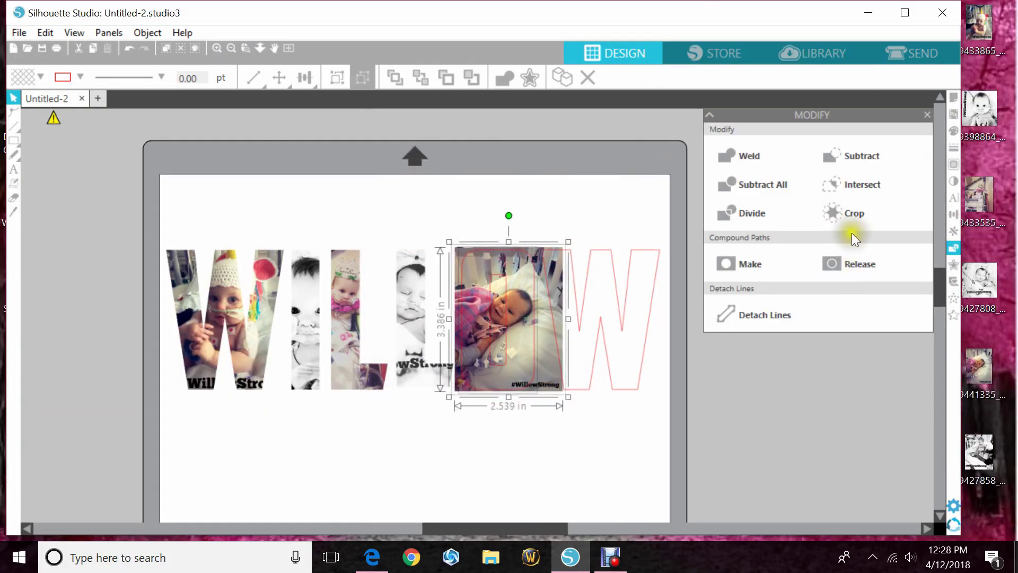
pyautogui.click(853, 214)
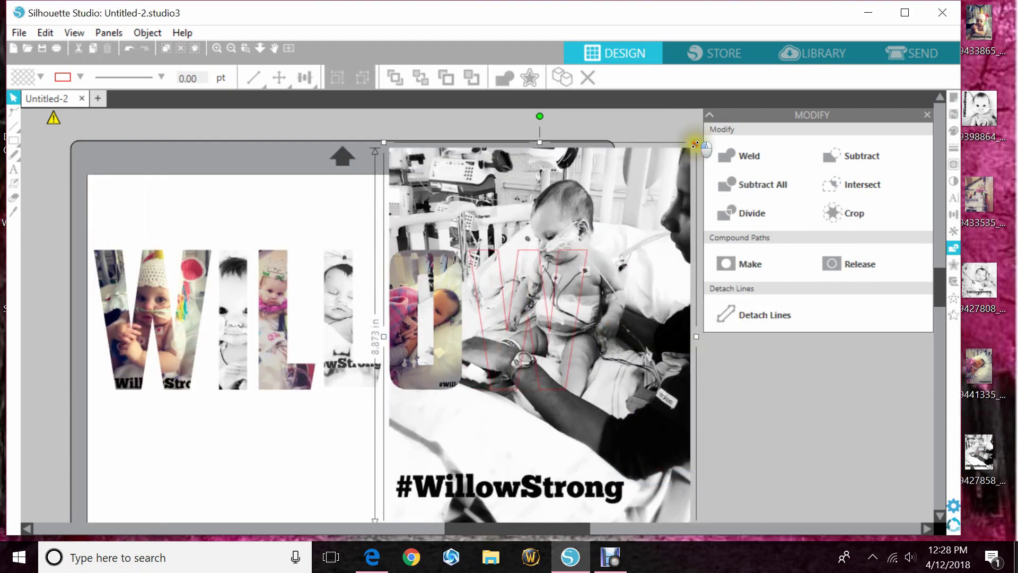
pyautogui.moveTo(696, 144); pyautogui.dragTo(562, 295)
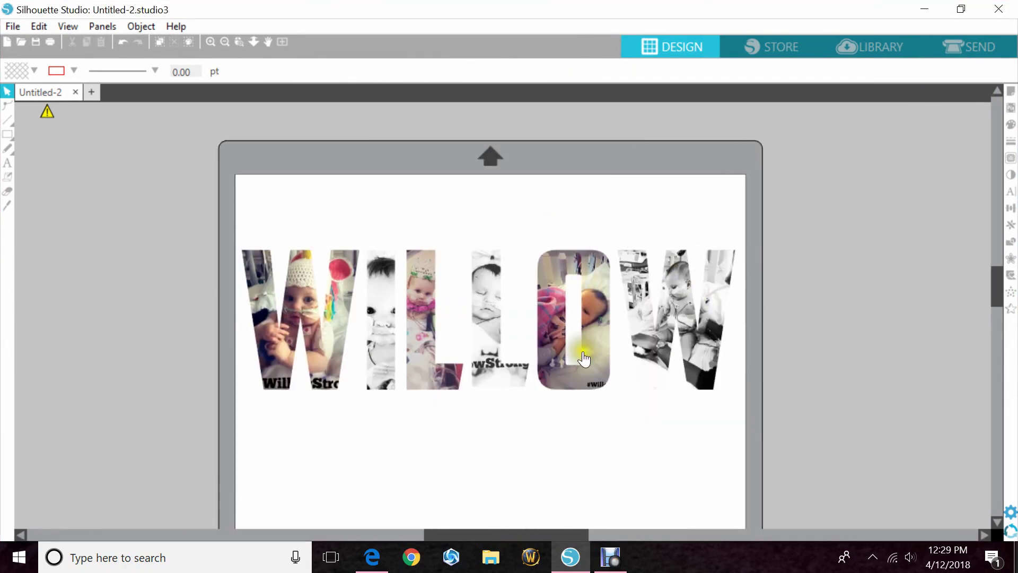
pyautogui.click(581, 297)
pyautogui.click(508, 533)
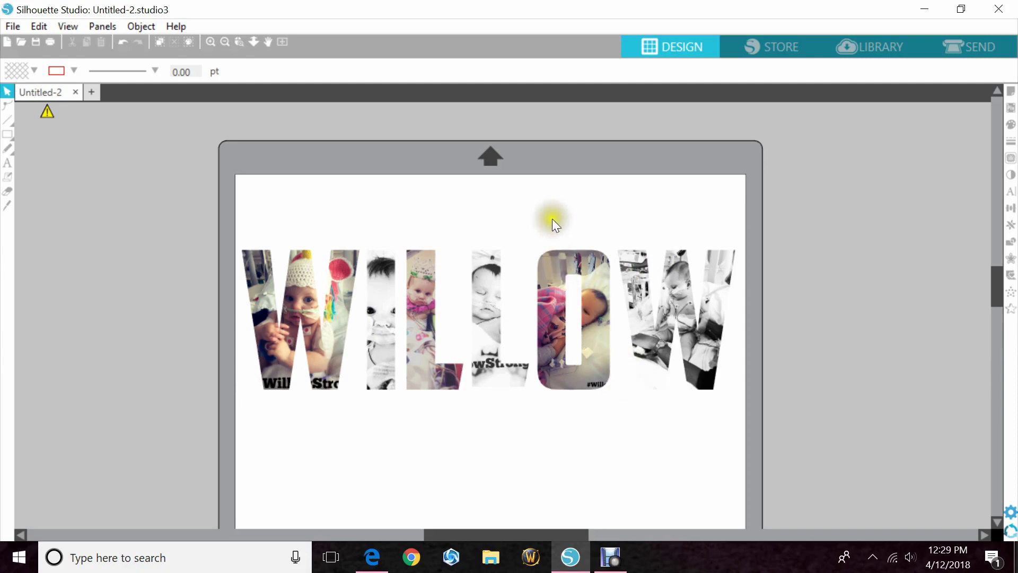
pyautogui.click(556, 265)
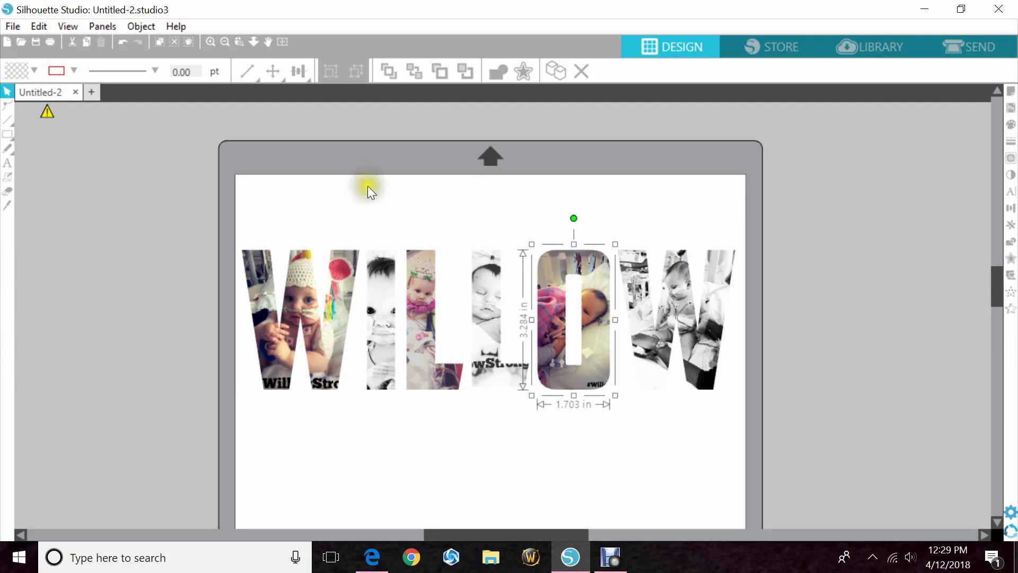
# Open the O's pattern fill advanced options and zoom in around the O
pyautogui.click(1010, 125)
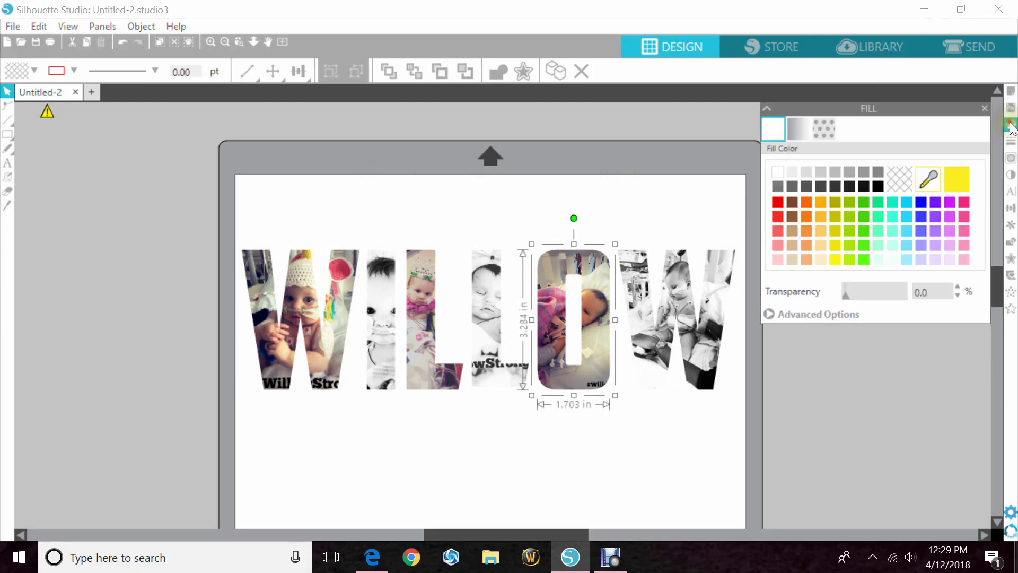
pyautogui.click(829, 129)
pyautogui.moveTo(840, 109); pyautogui.dragTo(776, 36)
pyautogui.scroll(-1, 859, 210)
pyautogui.click(752, 268)
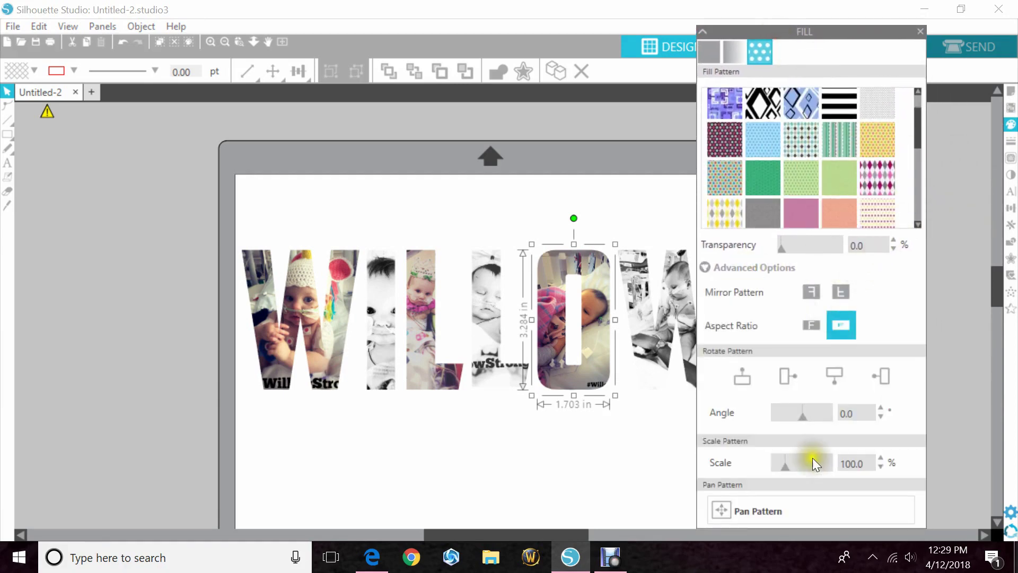
pyautogui.click(239, 43)
pyautogui.moveTo(518, 209); pyautogui.dragTo(609, 415)
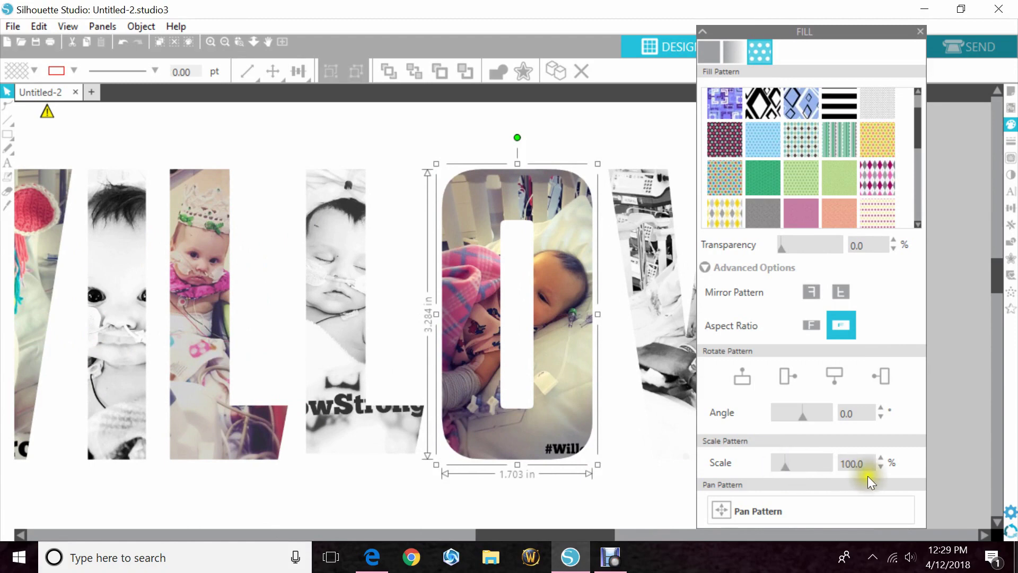
# Lower the O's photo pattern scale step by step to 34%
pyautogui.click(880, 467)
pyautogui.click(880, 467)
pyautogui.click(880, 466)
pyautogui.click(880, 466)
pyautogui.click(881, 466)
pyautogui.click(880, 466)
pyautogui.click(880, 466)
pyautogui.click(880, 466)
pyautogui.click(880, 466)
pyautogui.click(880, 465)
pyautogui.click(880, 466)
pyautogui.click(880, 466)
pyautogui.click(880, 465)
pyautogui.click(880, 466)
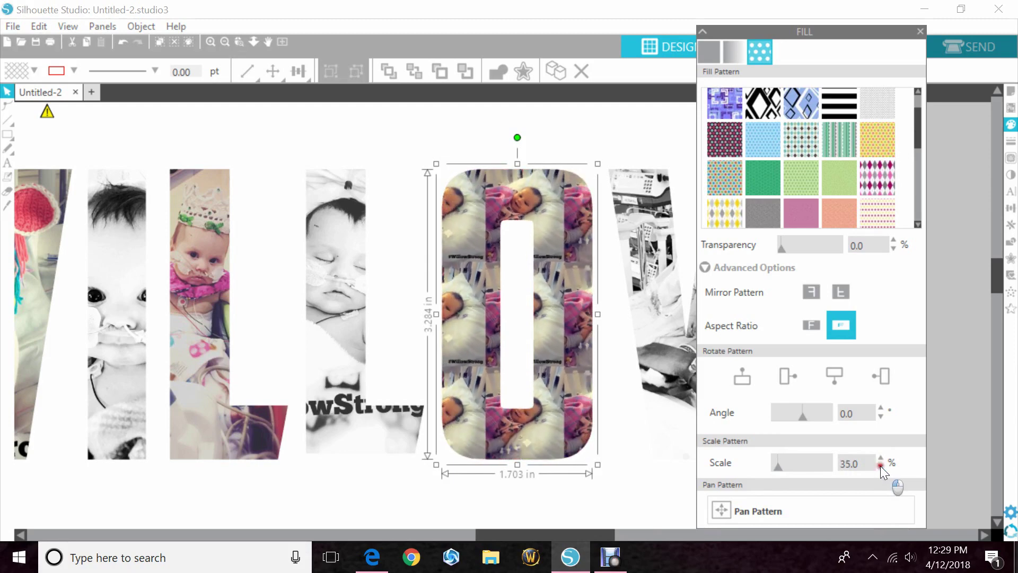
pyautogui.click(880, 466)
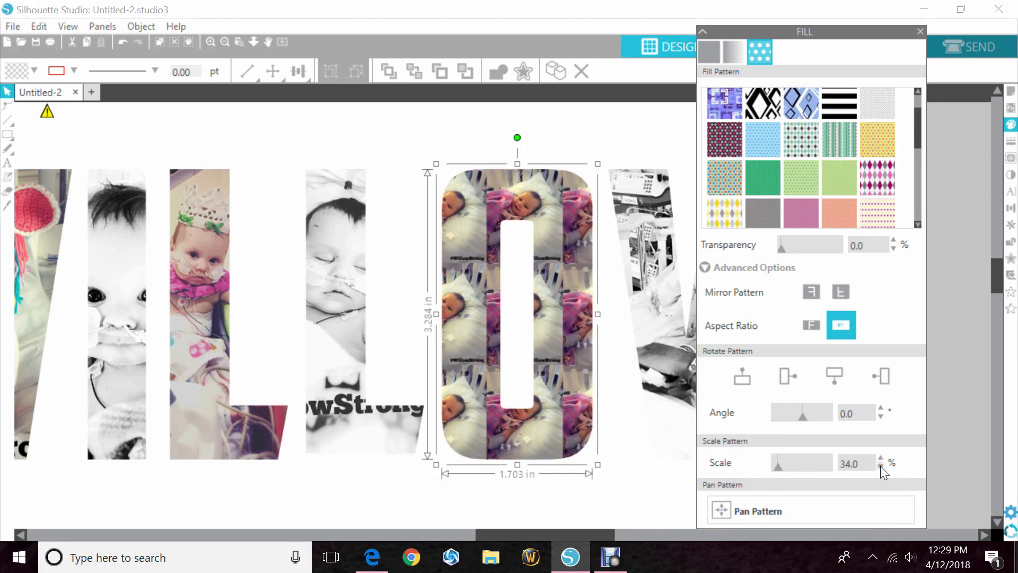
# Set the I's photo pattern scale to 36% and close the fill settings
pyautogui.click(109, 356)
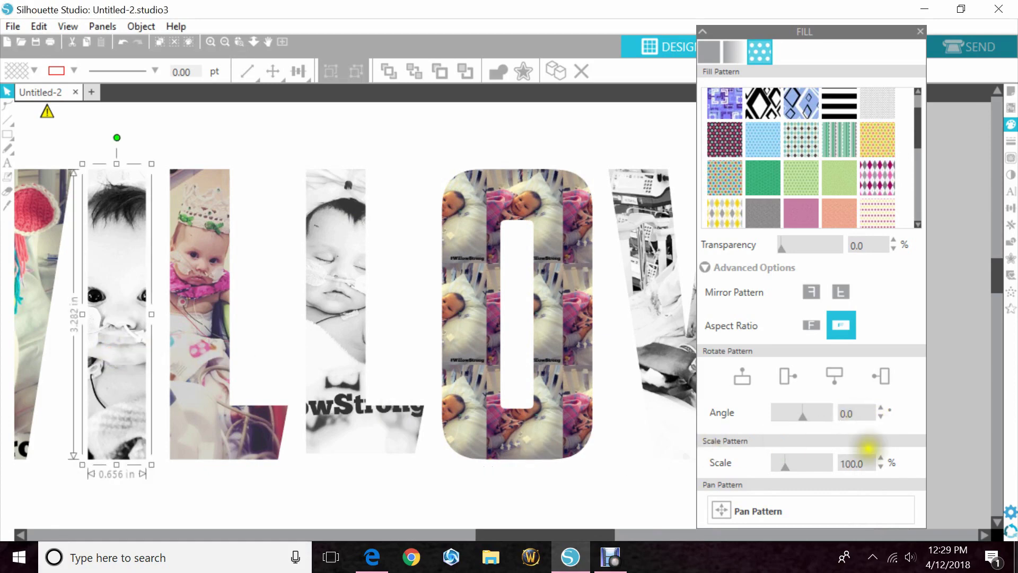
pyautogui.click(882, 466)
pyautogui.moveTo(883, 465); pyautogui.dragTo(883, 463)
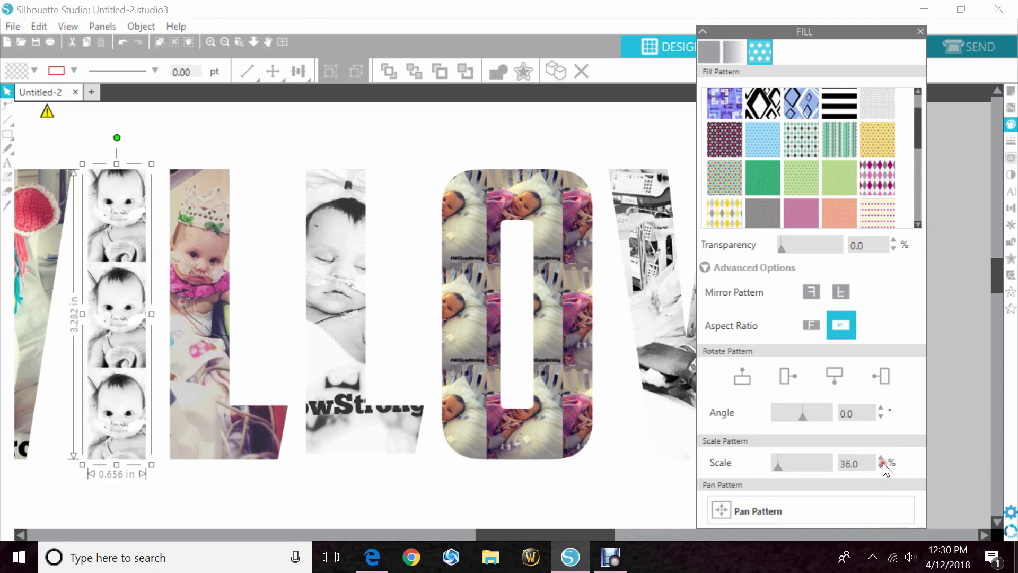
pyautogui.click(463, 138)
pyautogui.click(920, 32)
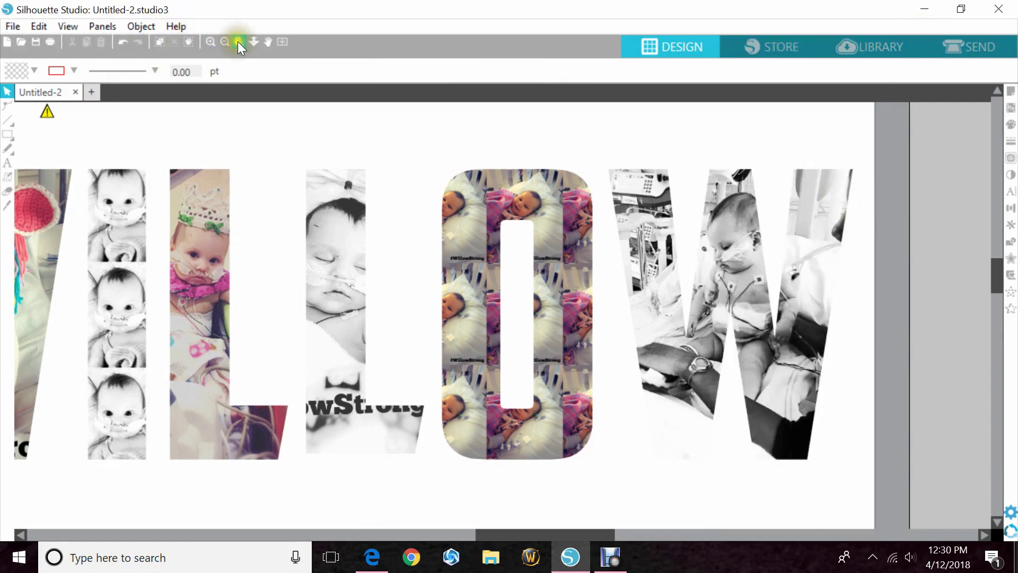
# Zoom out and scroll horizontally to centre the whole photo-filled WILLOW design
pyautogui.click(223, 42)
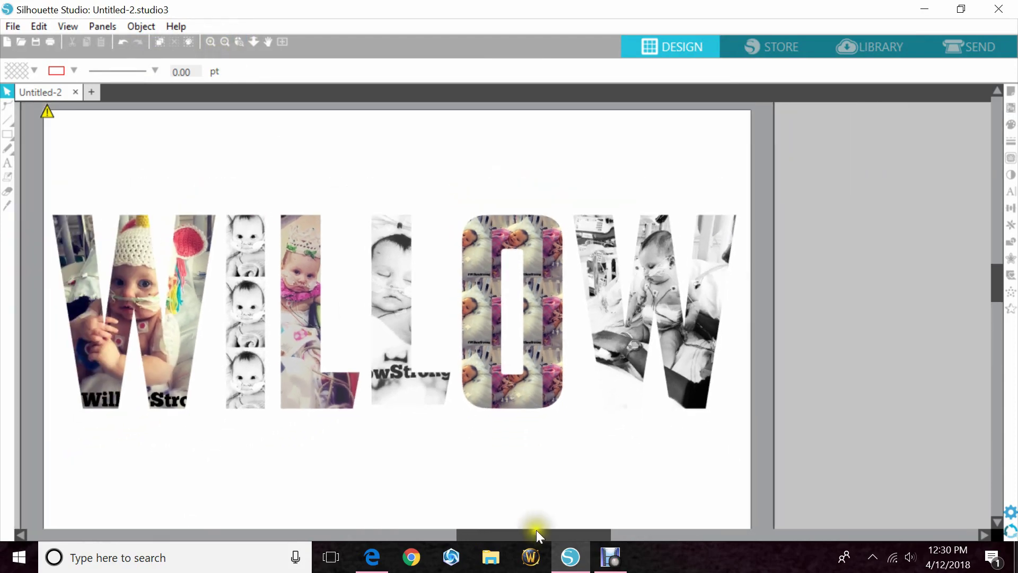
pyautogui.moveTo(536, 530); pyautogui.dragTo(511, 529)
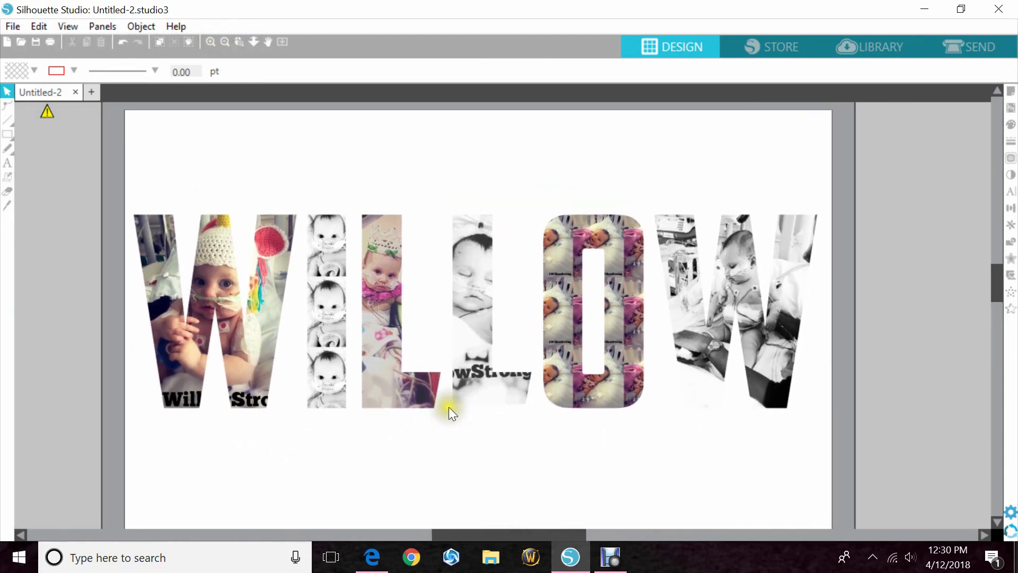